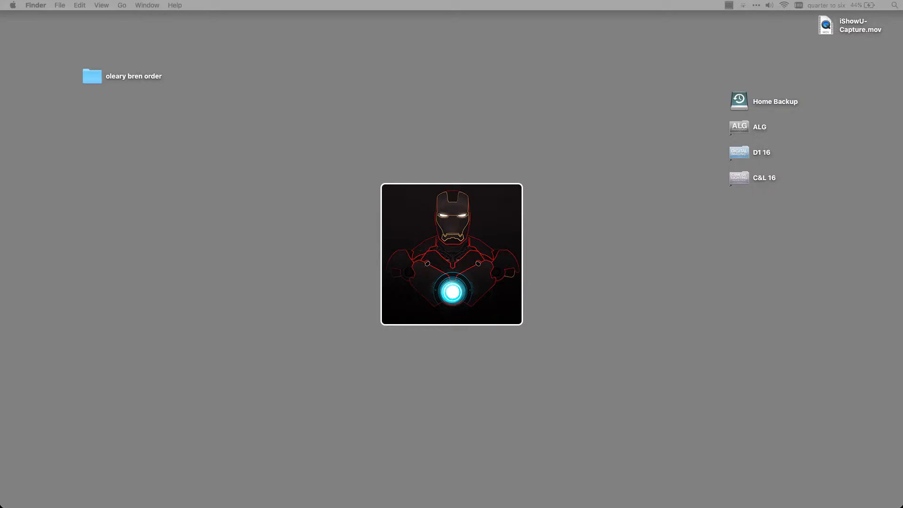
Step: Bring up the Sample images folder, select the raw file _L9A4440.CR2 and reposition the window near the upper edge of the desktop
{"action": "left_click_drag", "start_coordinate": [902, 69], "coordinate": [504, 99]}
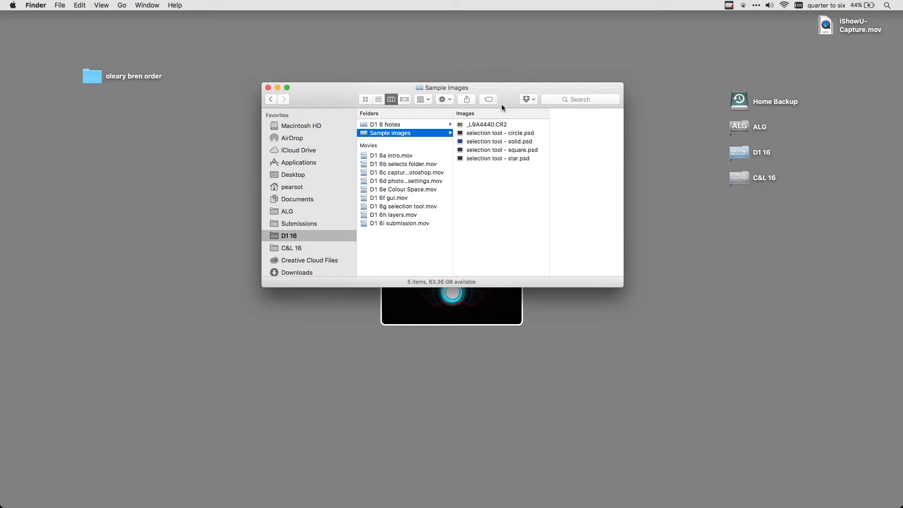
{"action": "left_click", "coordinate": [495, 125]}
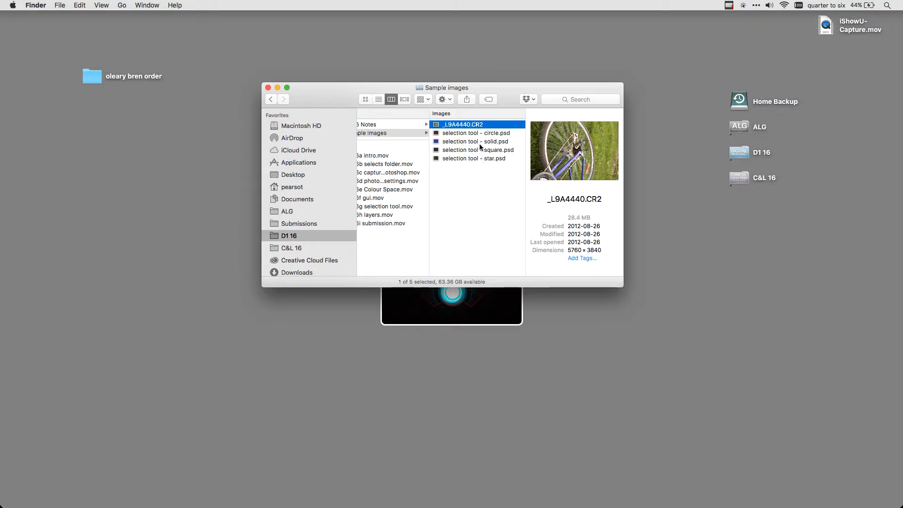
{"action": "left_click_drag", "start_coordinate": [501, 103], "coordinate": [526, 173]}
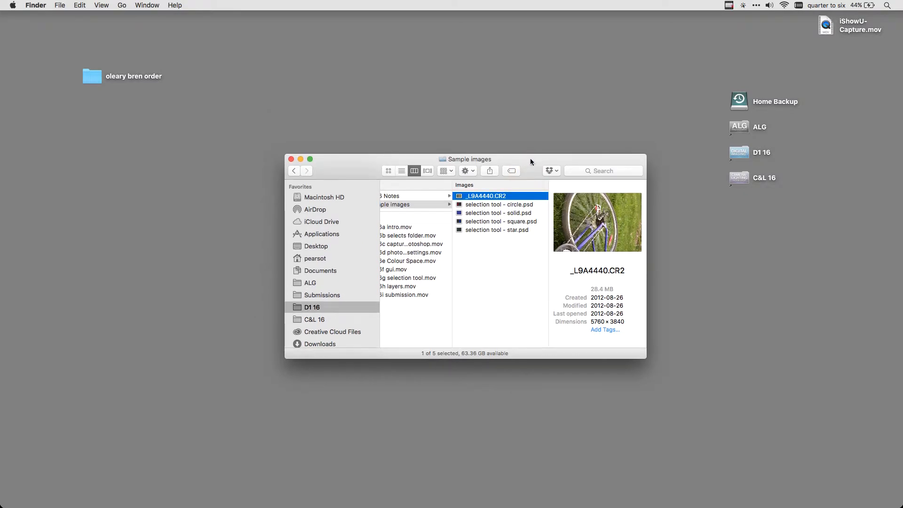
{"action": "left_click_drag", "start_coordinate": [530, 159], "coordinate": [490, 16]}
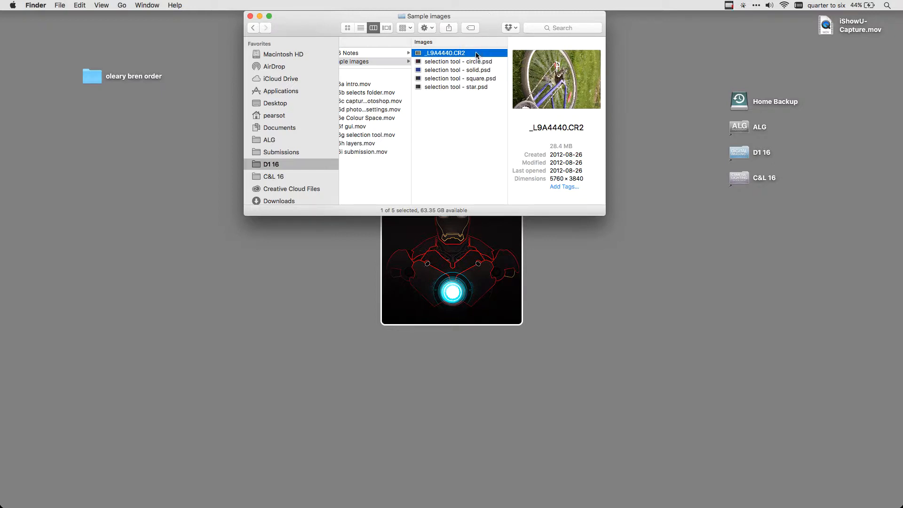
Step: Open the raw file _L9A4440.CR2 with Adobe Photoshop CC 2015.5 and reposition the Camera Raw dialog
{"action": "left_click_drag", "start_coordinate": [474, 57], "coordinate": [481, 493]}
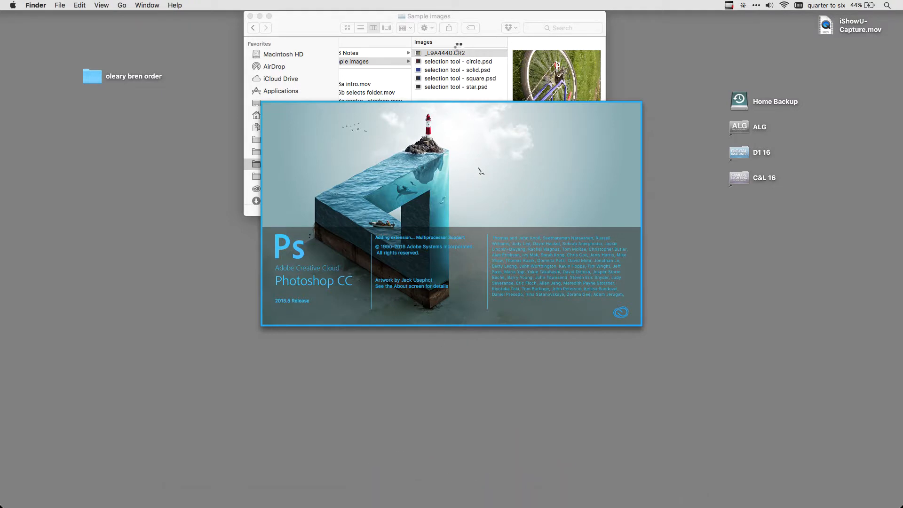
{"action": "right_click", "coordinate": [459, 53]}
{"action": "mouse_move", "coordinate": [527, 64]}
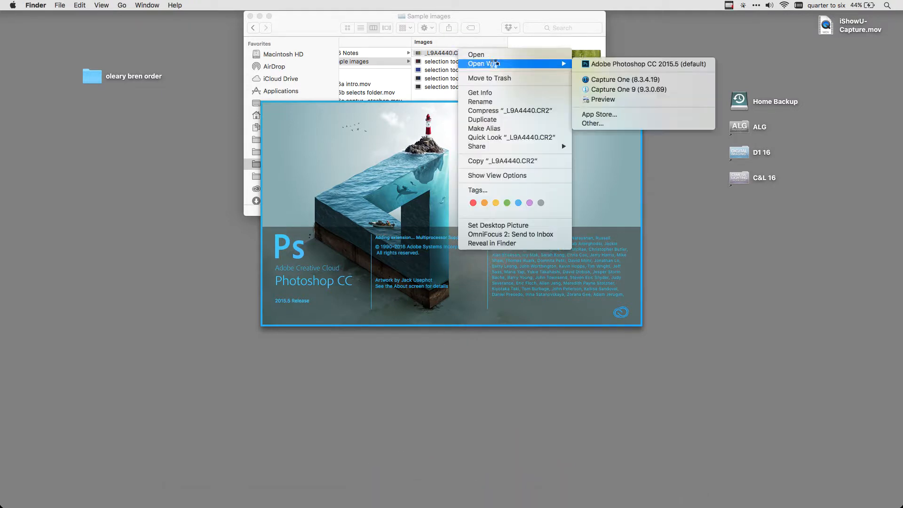
{"action": "left_click", "coordinate": [617, 64]}
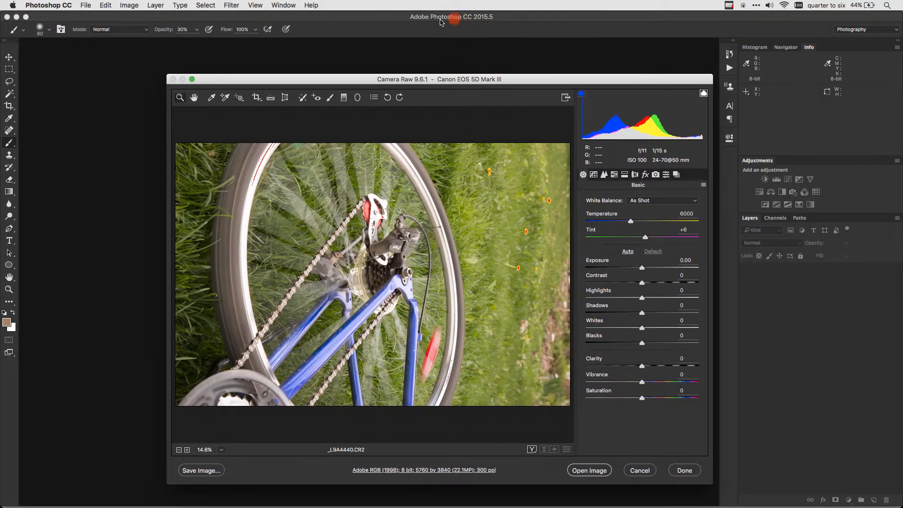
{"action": "left_click_drag", "start_coordinate": [444, 81], "coordinate": [447, 31]}
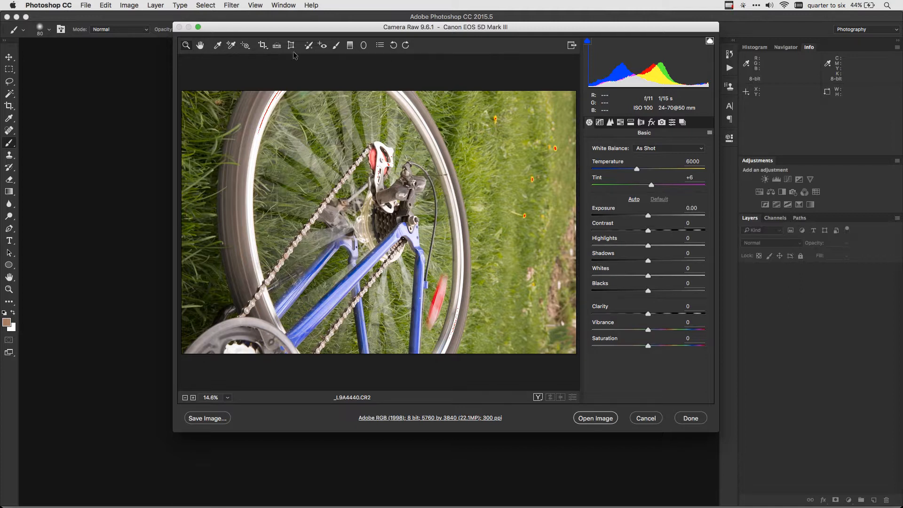
Step: Inspect the bicycle's chain and derailleur up close, and return to viewing the whole photo
{"action": "left_click", "coordinate": [189, 46]}
{"action": "left_click", "coordinate": [189, 46]}
{"action": "left_click", "coordinate": [360, 219]}
{"action": "left_click", "coordinate": [361, 218]}
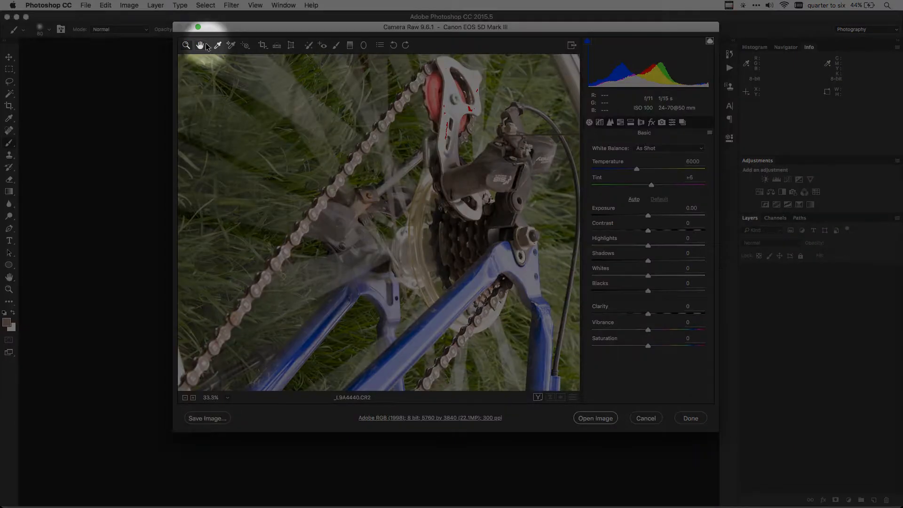
{"action": "mouse_move", "coordinate": [313, 161]}
{"action": "left_mouse_down"}
{"action": "mouse_move", "coordinate": [383, 196]}
{"action": "mouse_move", "coordinate": [353, 181]}
{"action": "left_mouse_up"}
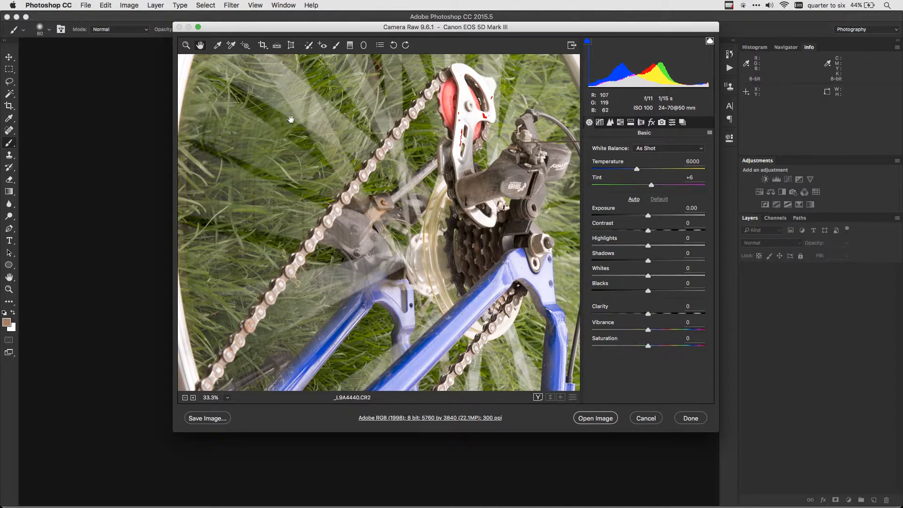
{"action": "key", "text": "super+0"}
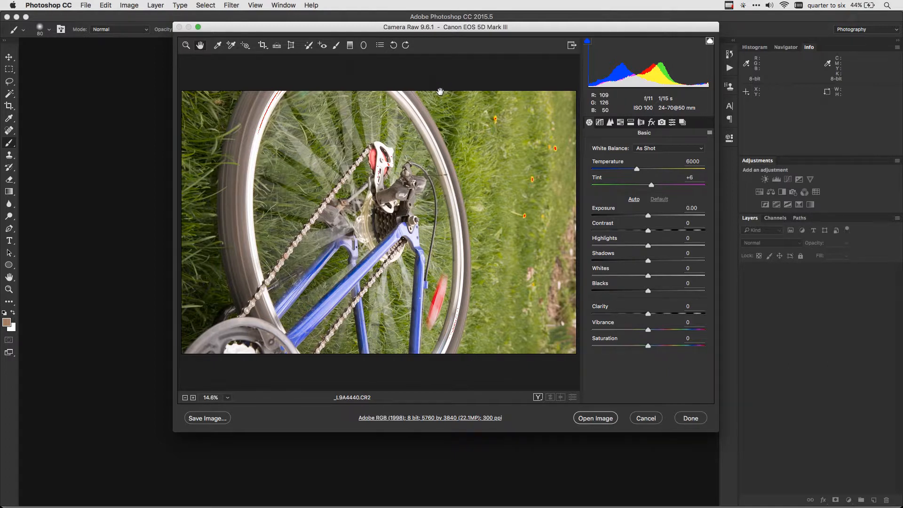
Step: Rotate the photo 90° counterclockwise so the bicycle wheel lies in upright portrait orientation
{"action": "left_click", "coordinate": [392, 45]}
{"action": "left_click", "coordinate": [393, 46]}
{"action": "left_click", "coordinate": [393, 45]}
{"action": "left_click", "coordinate": [394, 45]}
{"action": "left_click", "coordinate": [405, 45]}
{"action": "left_click", "coordinate": [397, 46]}
{"action": "left_click", "coordinate": [396, 46]}
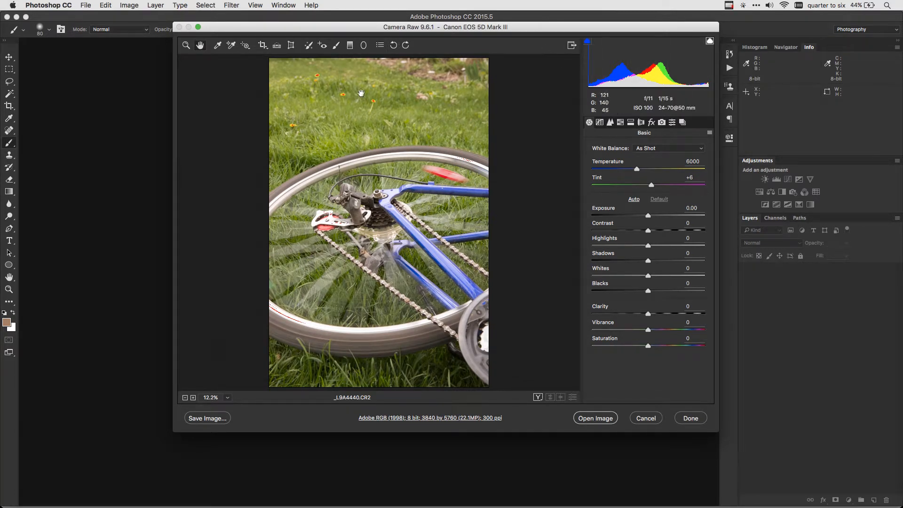
Step: Examine the highlight clipping warnings on the flowers in the grass
{"action": "left_click", "coordinate": [187, 46]}
{"action": "left_click_drag", "start_coordinate": [378, 101], "coordinate": [376, 101]}
{"action": "left_click", "coordinate": [377, 96]}
{"action": "left_click", "coordinate": [377, 141]}
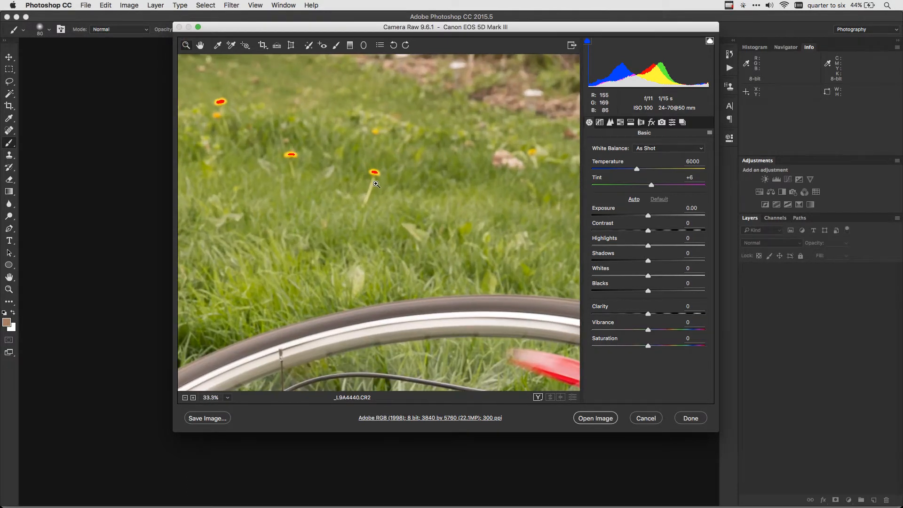
{"action": "key", "text": "space"}
{"action": "left_click_drag", "start_coordinate": [376, 184], "coordinate": [475, 192]}
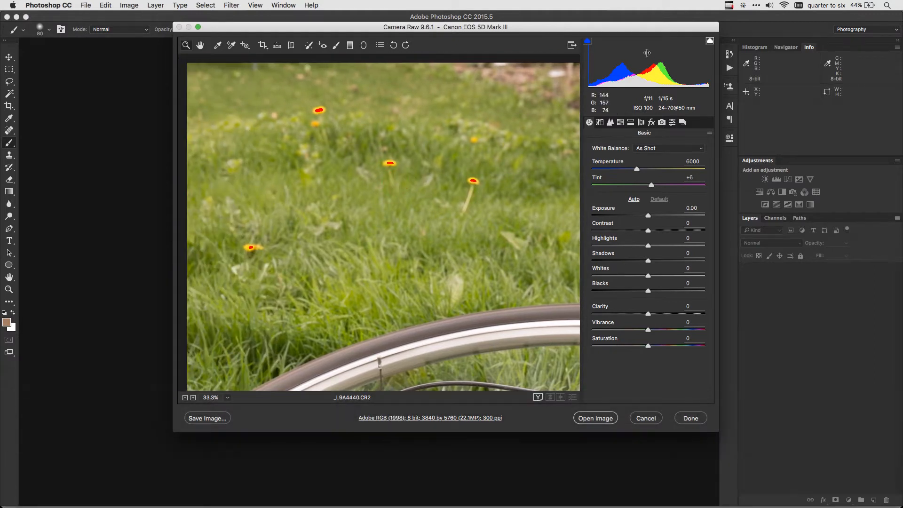
{"action": "left_click", "coordinate": [710, 42]}
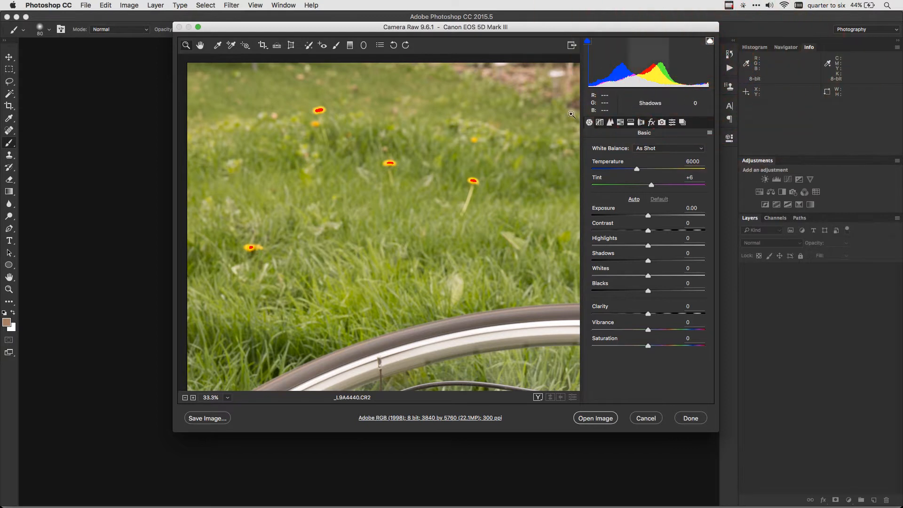
{"action": "key", "text": "super+minus"}
{"action": "key", "text": "super+minus"}
{"action": "key", "text": "super+minus"}
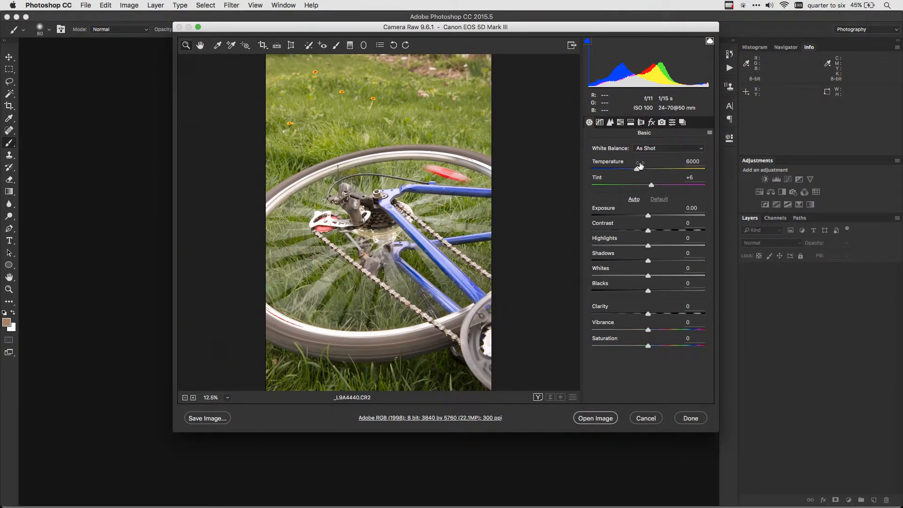
Step: Turn on the shadow clipping warning, testing it with the exposure lowered to -4.35 before resetting the exposure to 0.00
{"action": "left_click_drag", "start_coordinate": [648, 216], "coordinate": [598, 214]}
{"action": "left_click", "coordinate": [587, 43]}
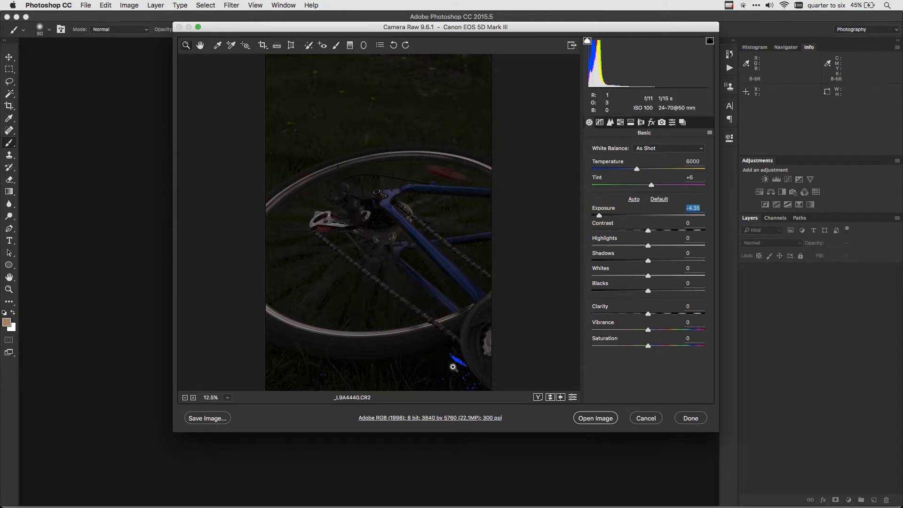
{"action": "double_click", "coordinate": [600, 216]}
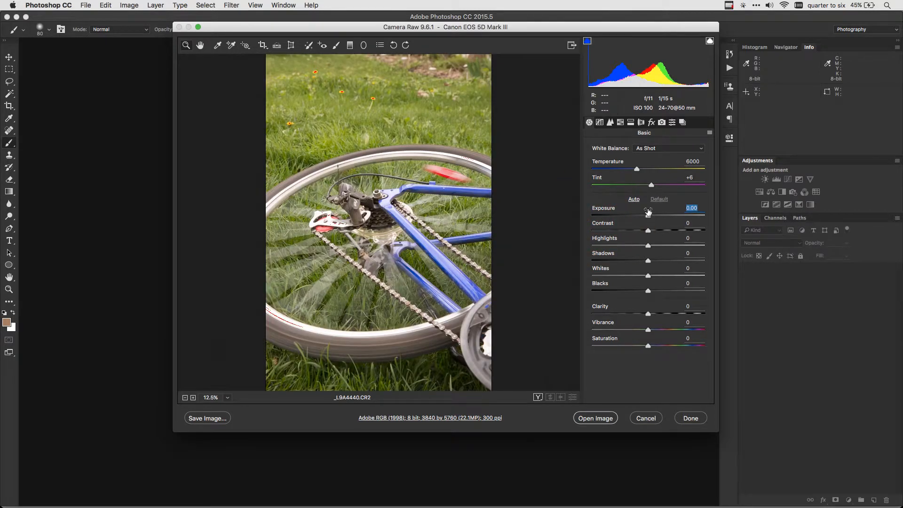
Step: Try raising the Exposure to +1.15 and the Whites to about +10, resetting both to zero
{"action": "left_click_drag", "start_coordinate": [649, 214], "coordinate": [661, 215]}
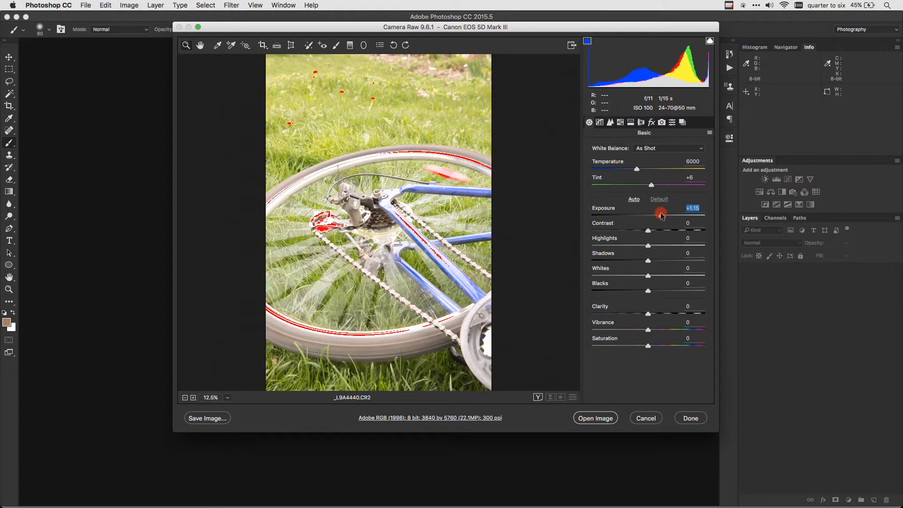
{"action": "double_click", "coordinate": [661, 216]}
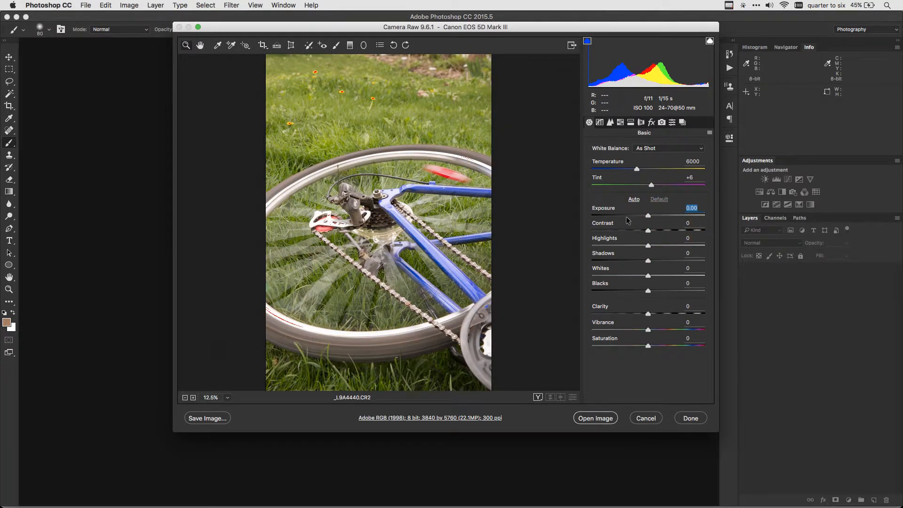
{"action": "mouse_move", "coordinate": [648, 216]}
{"action": "left_mouse_down"}
{"action": "mouse_move", "coordinate": [641, 217]}
{"action": "mouse_move", "coordinate": [651, 216]}
{"action": "left_mouse_up"}
{"action": "double_click", "coordinate": [651, 217]}
{"action": "left_click_drag", "start_coordinate": [648, 276], "coordinate": [657, 277]}
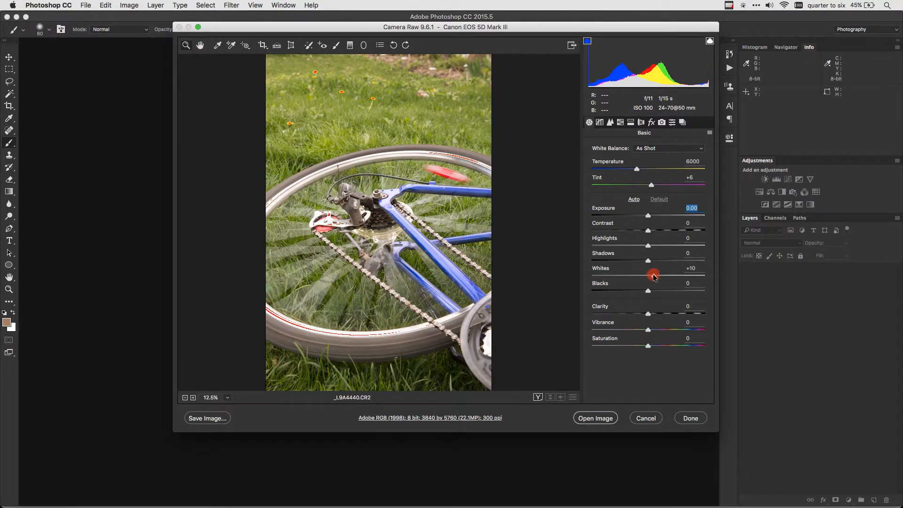
{"action": "double_click", "coordinate": [656, 276]}
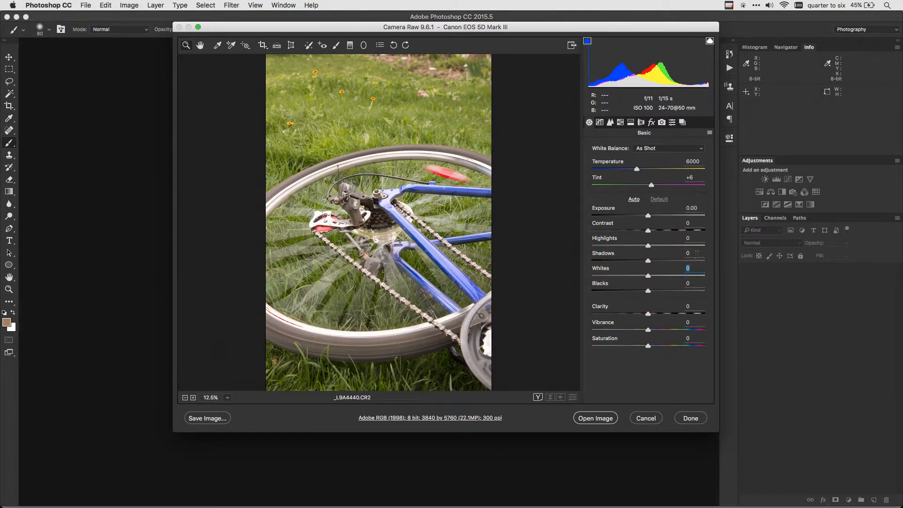
Step: Reduce the bright areas of the photo by setting Highlights to -22 and Whites to -18
{"action": "left_click_drag", "start_coordinate": [649, 245], "coordinate": [637, 246]}
{"action": "left_click_drag", "start_coordinate": [648, 275], "coordinate": [639, 278]}
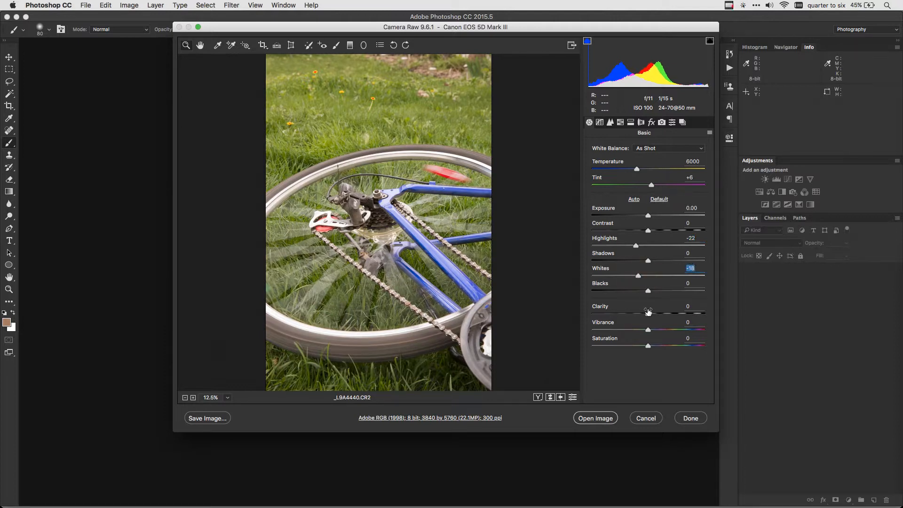
Step: Set the photo's Clarity to +20 while checking the grass and wheel detail up close
{"action": "left_click", "coordinate": [415, 131]}
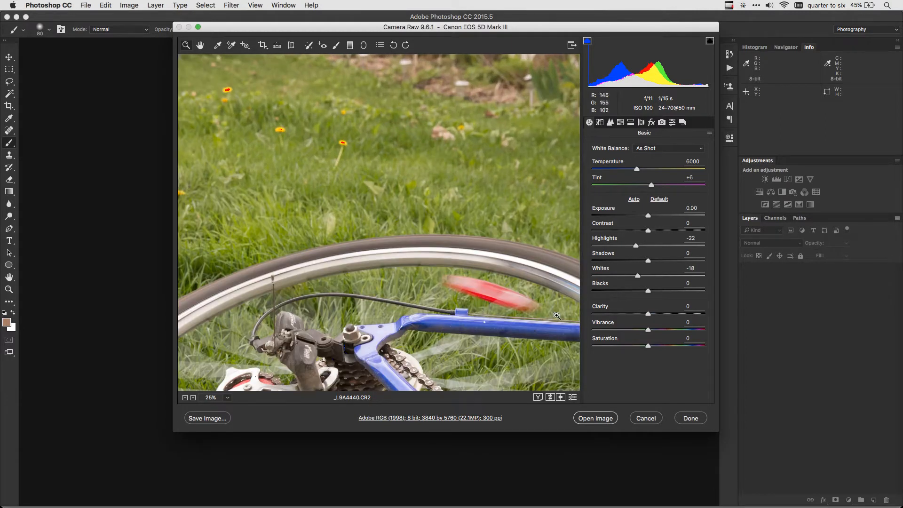
{"action": "left_click", "coordinate": [648, 314]}
{"action": "left_click_drag", "start_coordinate": [650, 317], "coordinate": [659, 316]}
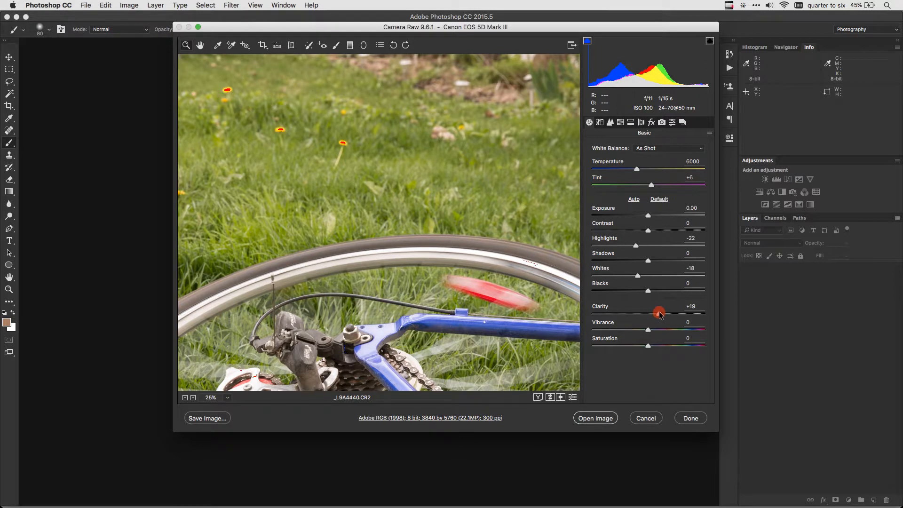
{"action": "left_click_drag", "start_coordinate": [660, 314], "coordinate": [660, 315]}
{"action": "key", "text": "super+minus"}
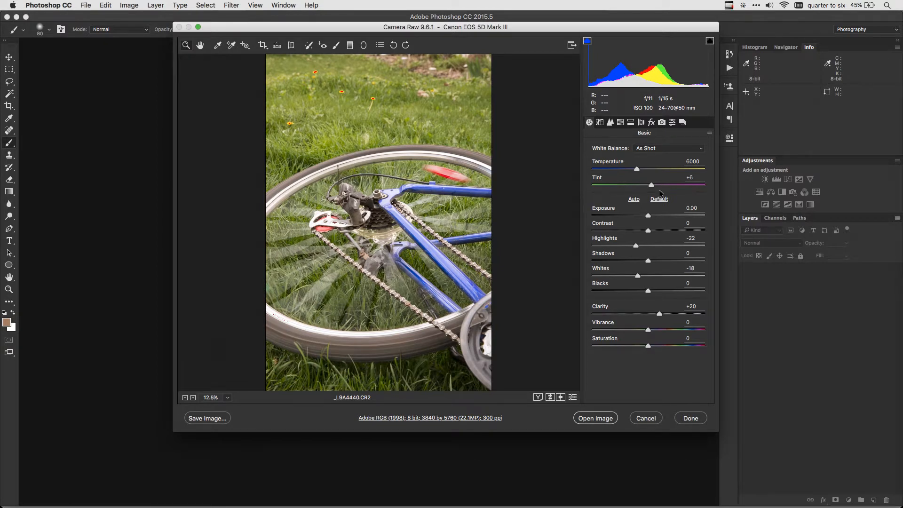
Step: Review the White Balance options and the remaining adjustment groups, from Tone Curve and Detail through Effects and Camera Calibration to Presets and Snapshots
{"action": "left_click", "coordinate": [660, 149]}
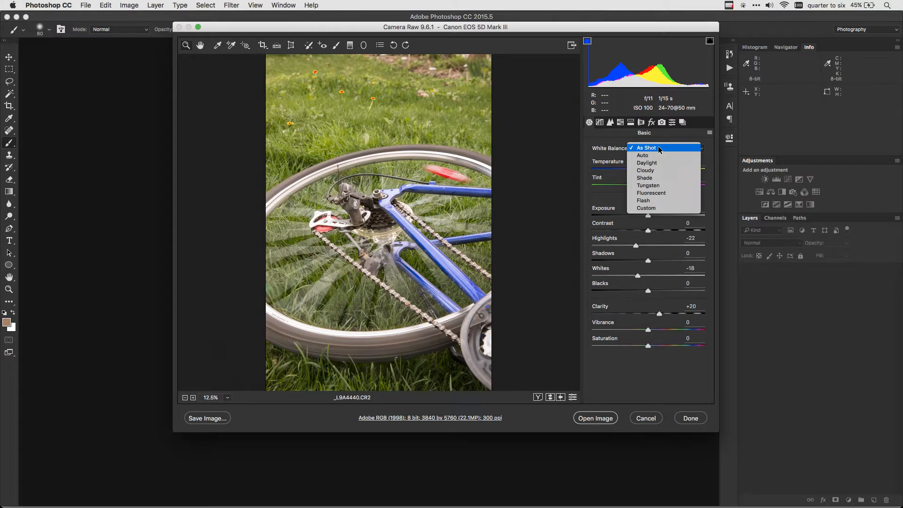
{"action": "left_click", "coordinate": [602, 124]}
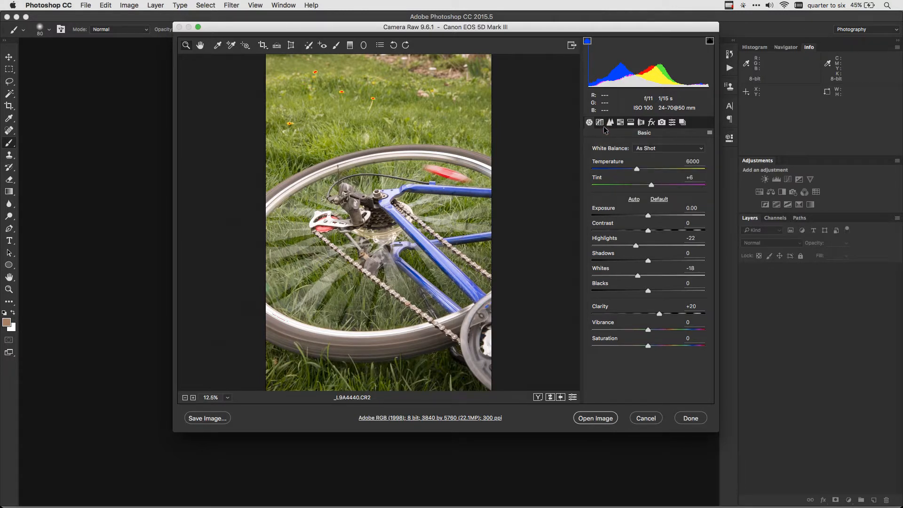
{"action": "left_click", "coordinate": [601, 123]}
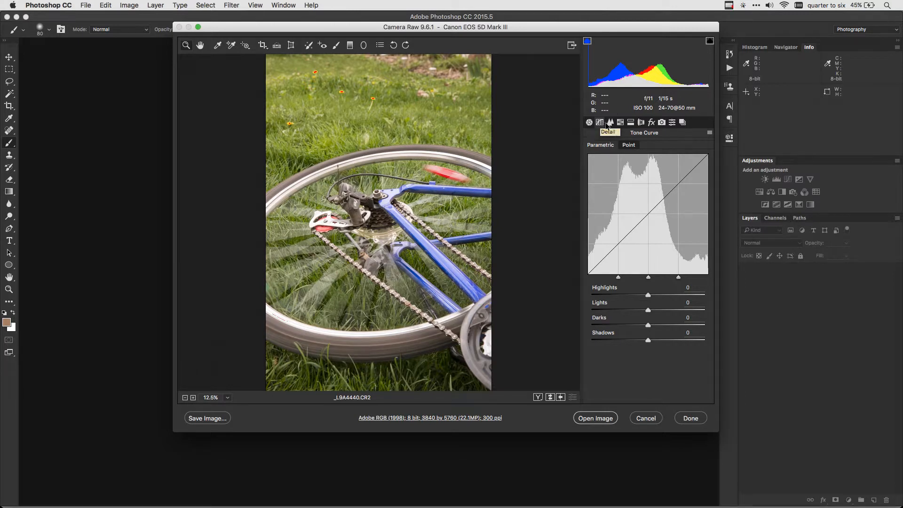
{"action": "left_click", "coordinate": [610, 123]}
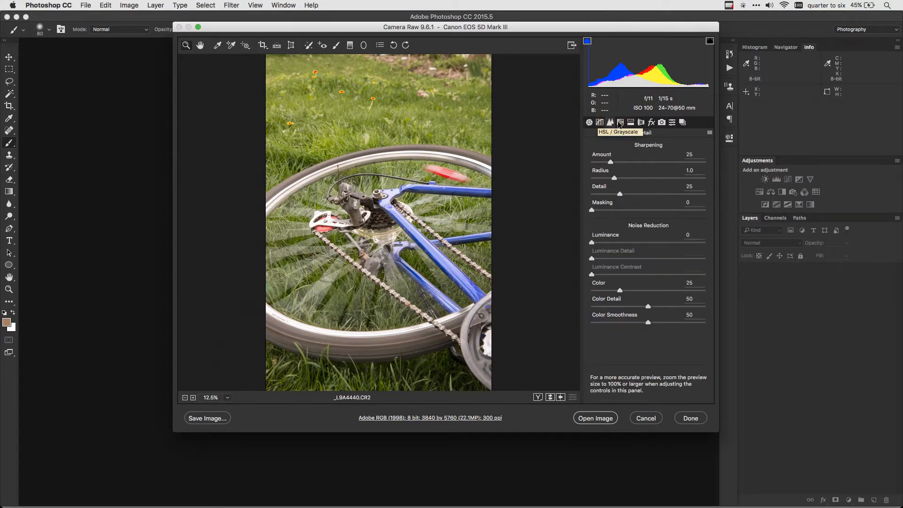
{"action": "left_click", "coordinate": [620, 123]}
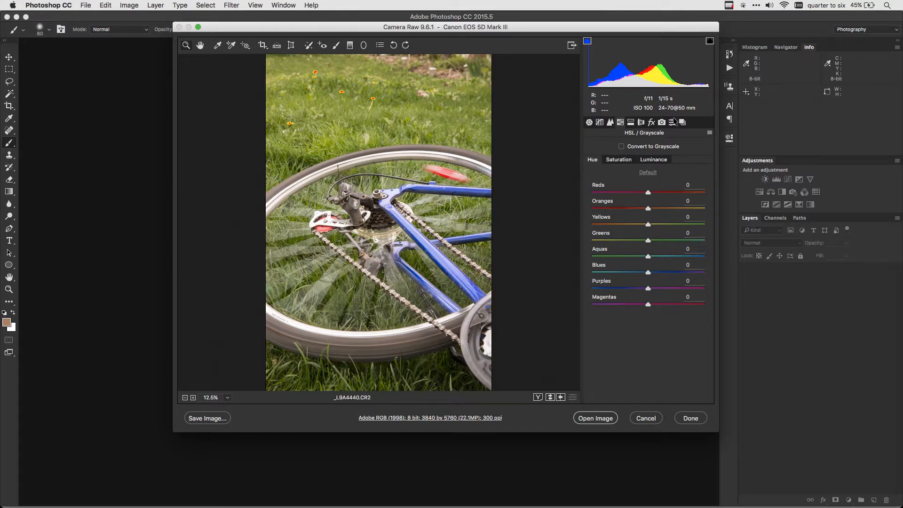
{"action": "left_click", "coordinate": [630, 123]}
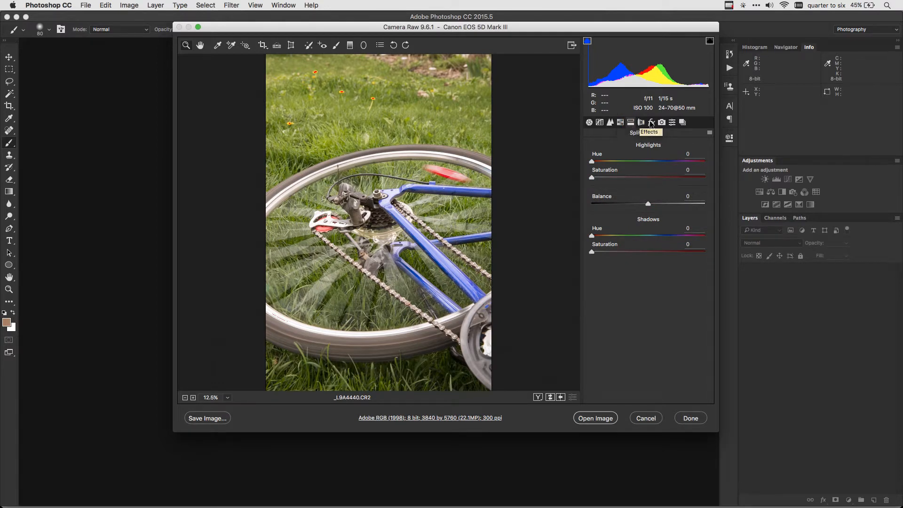
{"action": "left_click", "coordinate": [641, 123]}
{"action": "left_click", "coordinate": [652, 123]}
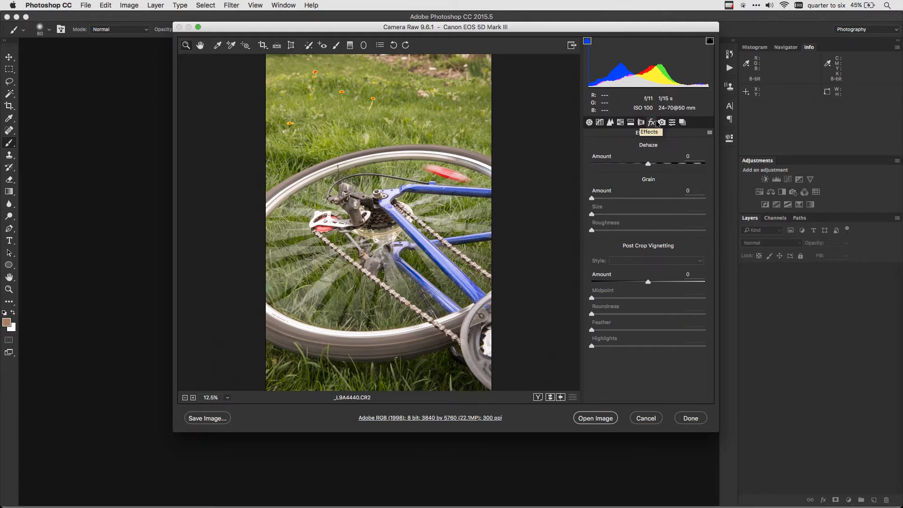
{"action": "left_click", "coordinate": [661, 123]}
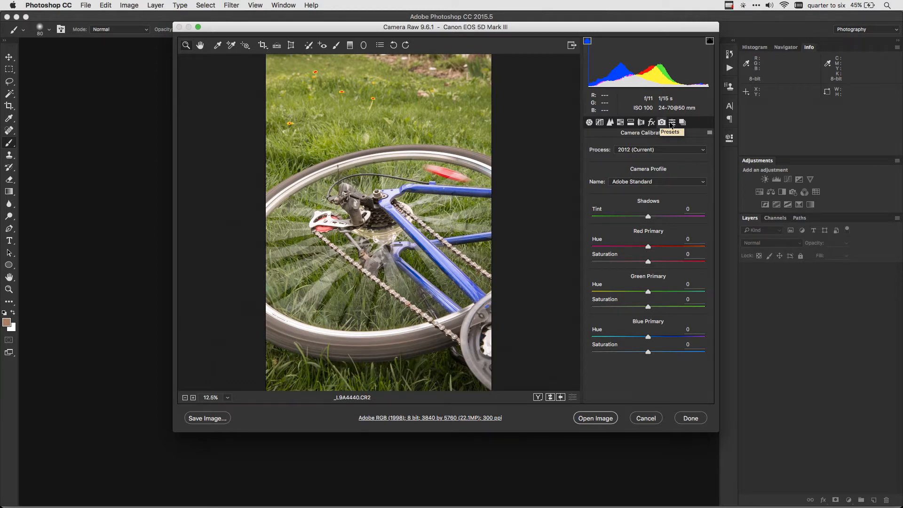
{"action": "left_click", "coordinate": [672, 123]}
{"action": "left_click", "coordinate": [683, 123]}
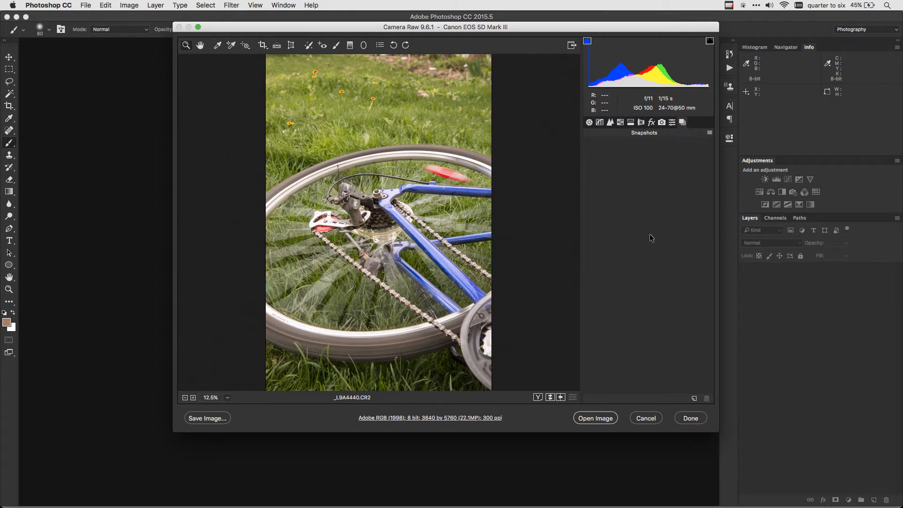
Step: Lower the photo's Highlights to -26 and Whites to -55, and finish the raw edit without opening the image
{"action": "left_click", "coordinate": [589, 122]}
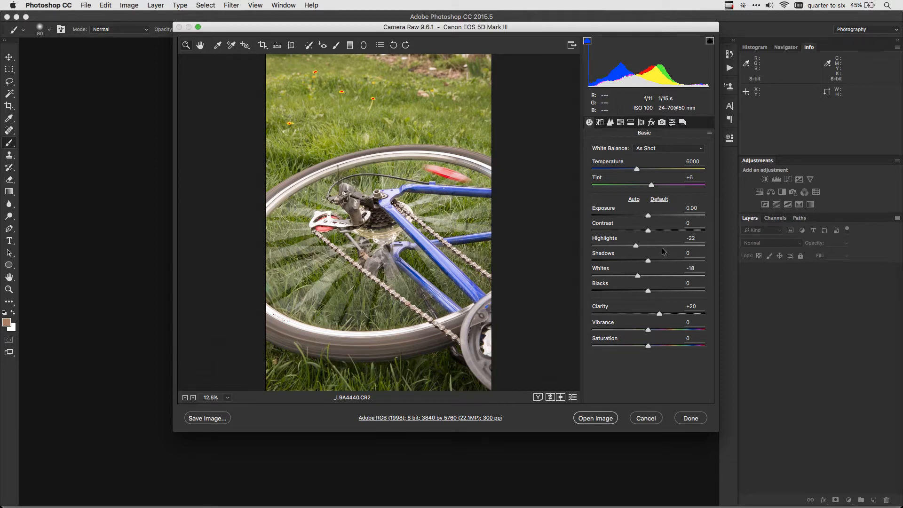
{"action": "left_click_drag", "start_coordinate": [637, 245], "coordinate": [634, 245]}
{"action": "mouse_move", "coordinate": [638, 276]}
{"action": "left_mouse_down"}
{"action": "mouse_move", "coordinate": [607, 277]}
{"action": "mouse_move", "coordinate": [617, 276]}
{"action": "left_mouse_up"}
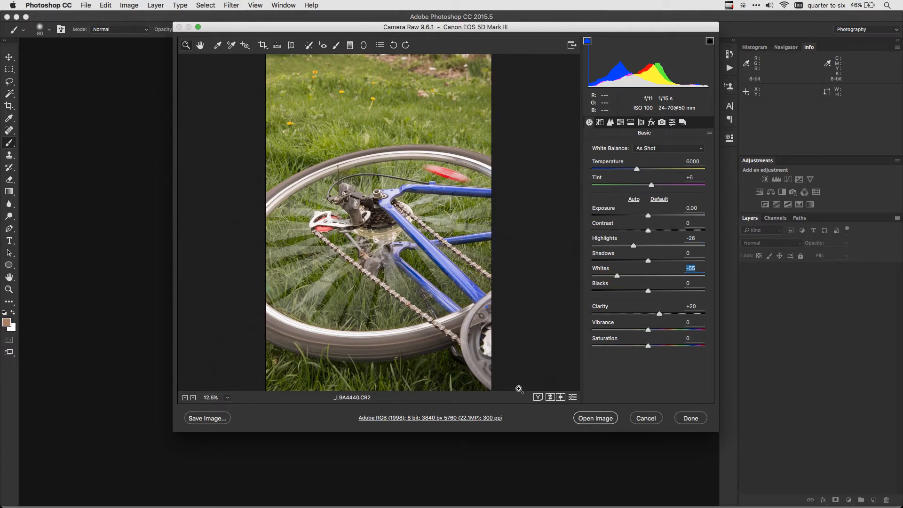
{"action": "left_click", "coordinate": [692, 418]}
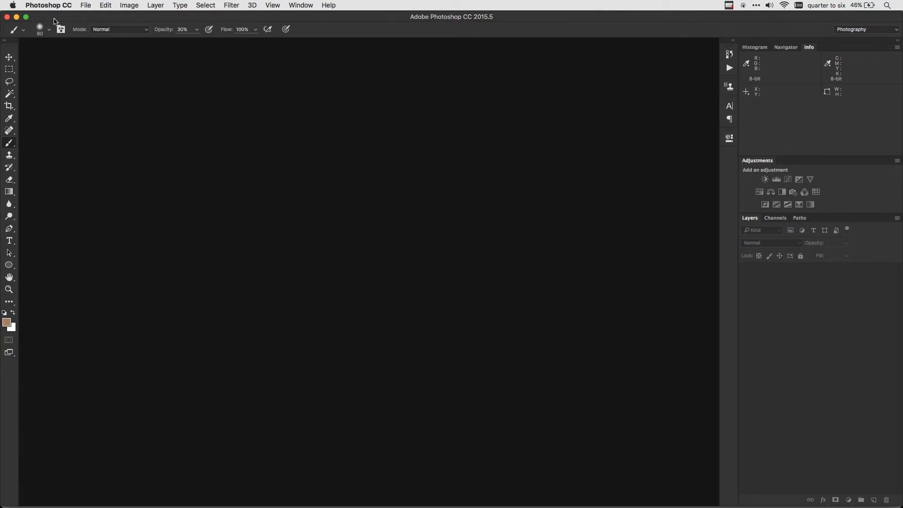
Step: Move the Photoshop window aside and preview the _L9A4440.xmp sidecar file in Finder's Sample images folder
{"action": "left_click_drag", "start_coordinate": [551, 17], "coordinate": [0, 17]}
{"action": "left_click_drag", "start_coordinate": [483, 26], "coordinate": [464, 155]}
{"action": "left_click", "coordinate": [328, 155]}
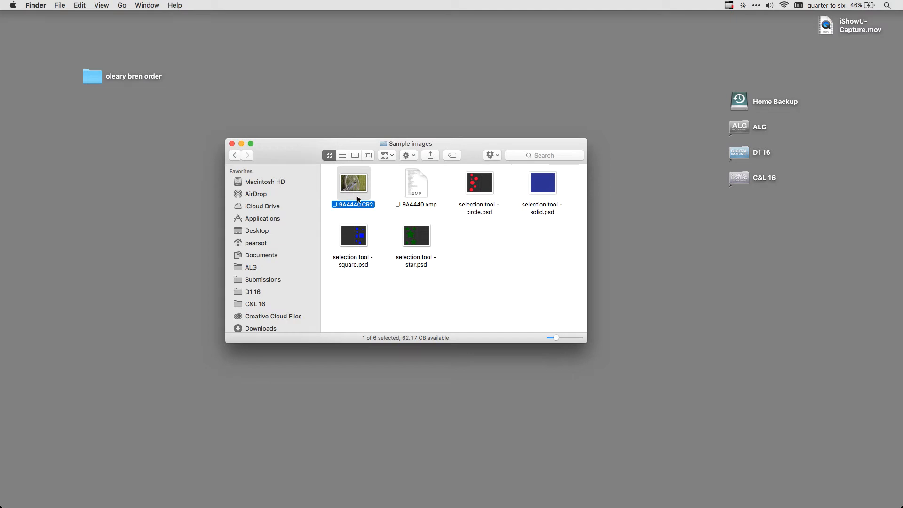
{"action": "left_click", "coordinate": [413, 206]}
{"action": "key", "text": "space"}
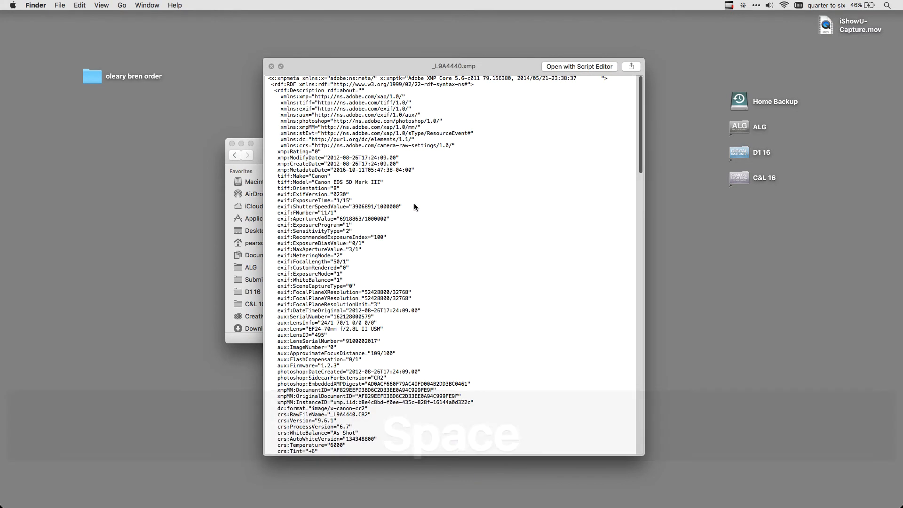
{"action": "scroll", "coordinate": [371, 294], "scroll_direction": "down", "scroll_amount": 1}
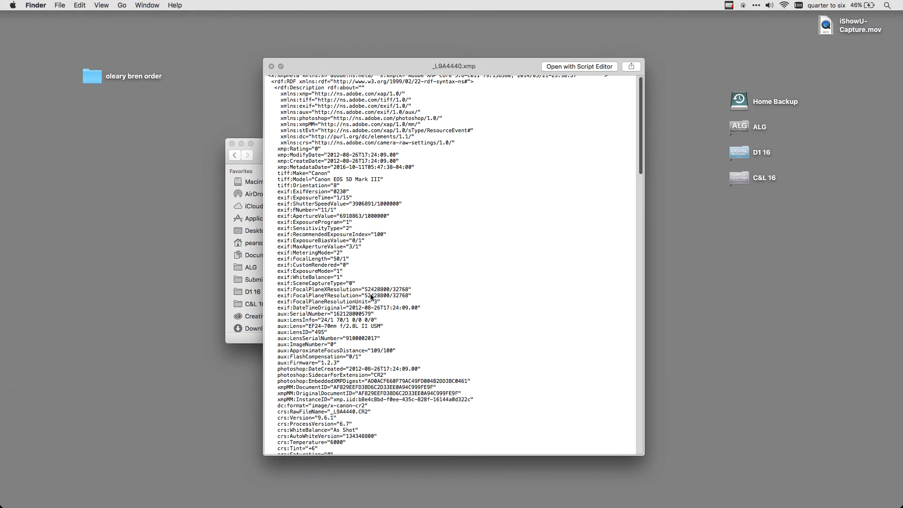
{"action": "scroll", "coordinate": [371, 296], "scroll_direction": "up", "scroll_amount": 1}
{"action": "key", "text": "space"}
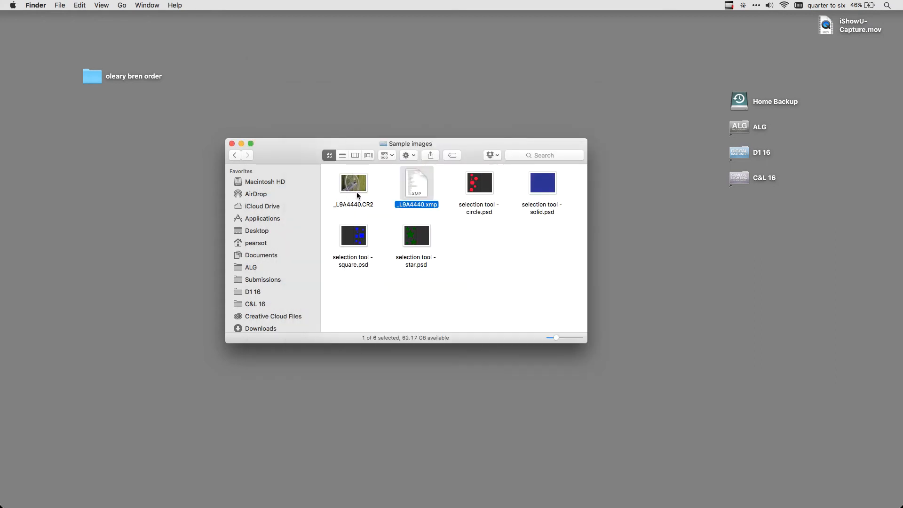
Step: Reopen _L9A4440.CR2 from the Sample images folder with Photoshop so its raw settings load in Camera Raw
{"action": "right_click", "coordinate": [357, 198]}
{"action": "left_click", "coordinate": [352, 207]}
{"action": "right_click", "coordinate": [352, 207]}
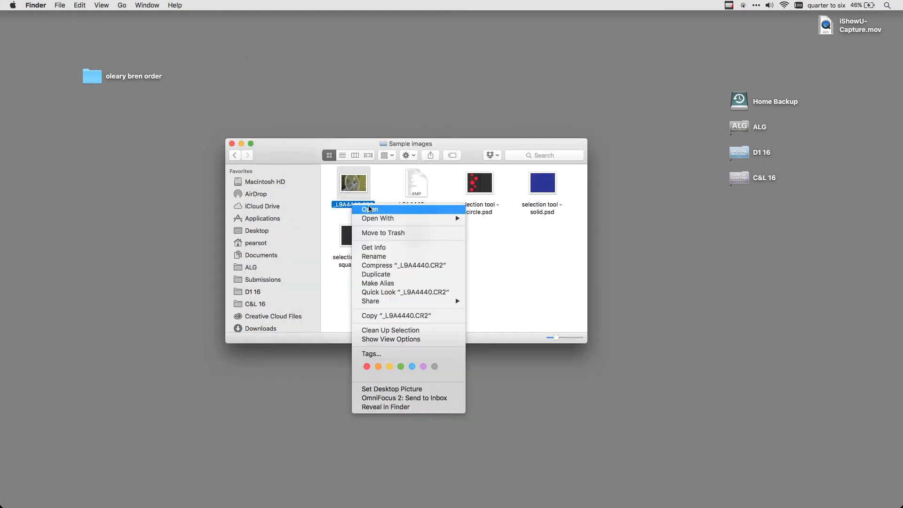
{"action": "mouse_move", "coordinate": [444, 220]}
{"action": "left_click", "coordinate": [490, 220]}
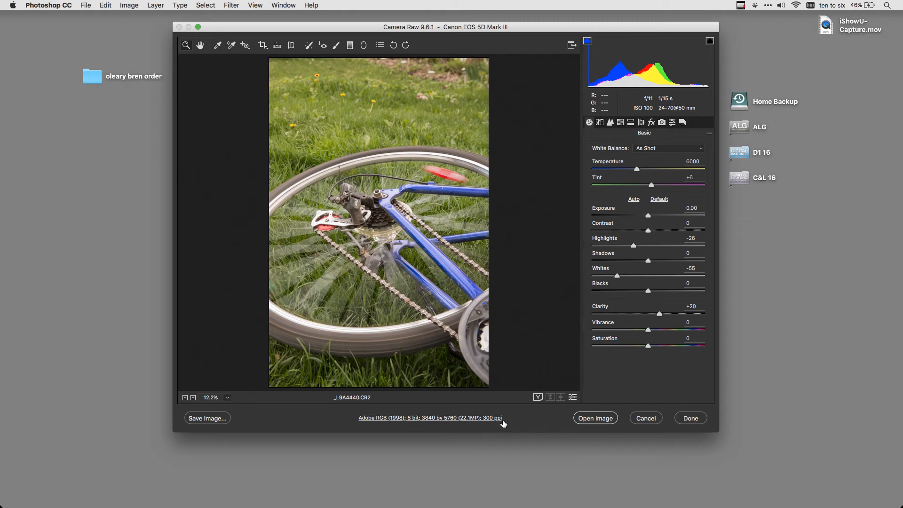
Step: Open the adjusted raw photo as a Photoshop document and move the application window back to fill the screen
{"action": "left_click", "coordinate": [582, 417]}
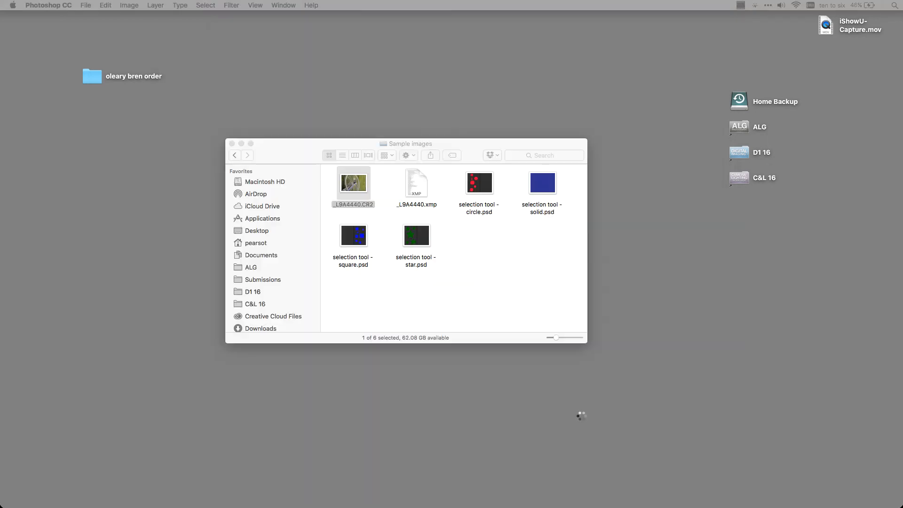
{"action": "left_click_drag", "start_coordinate": [1, 80], "coordinate": [780, 18]}
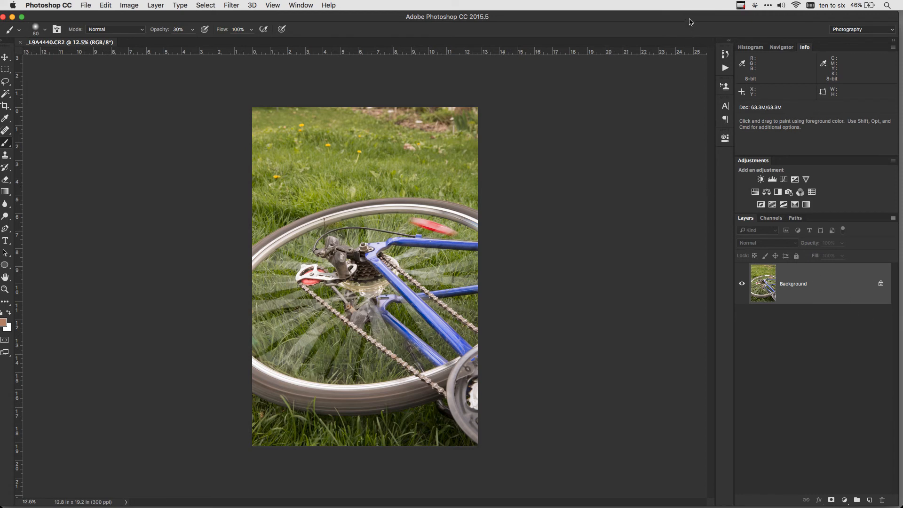
{"action": "left_click_drag", "start_coordinate": [690, 18], "coordinate": [696, 18]}
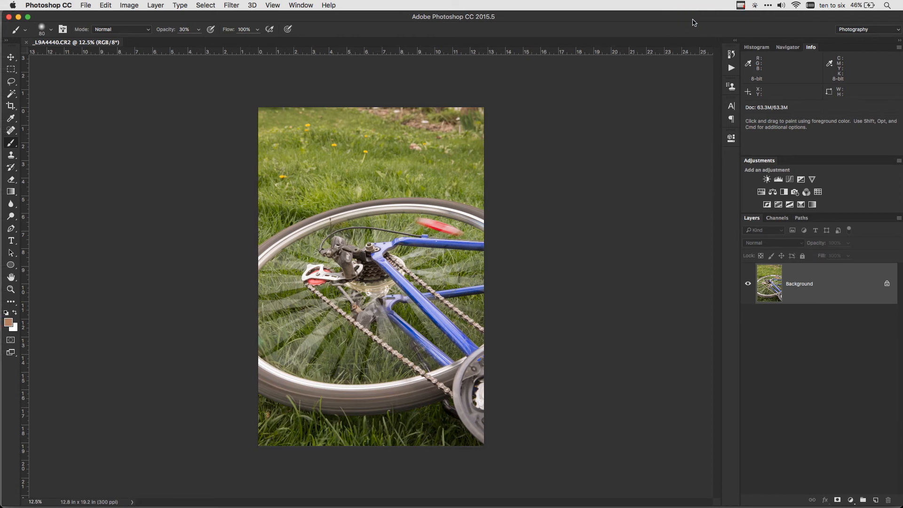
{"action": "left_click_drag", "start_coordinate": [692, 22], "coordinate": [692, 21]}
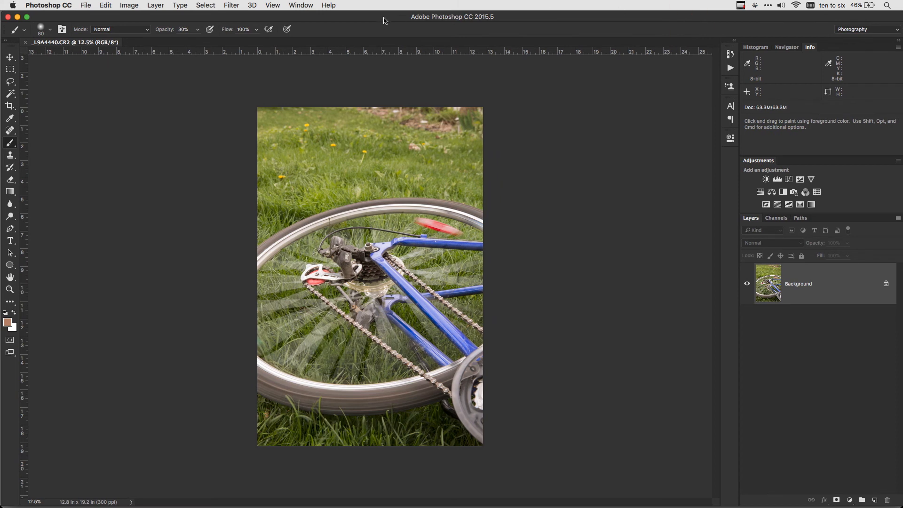